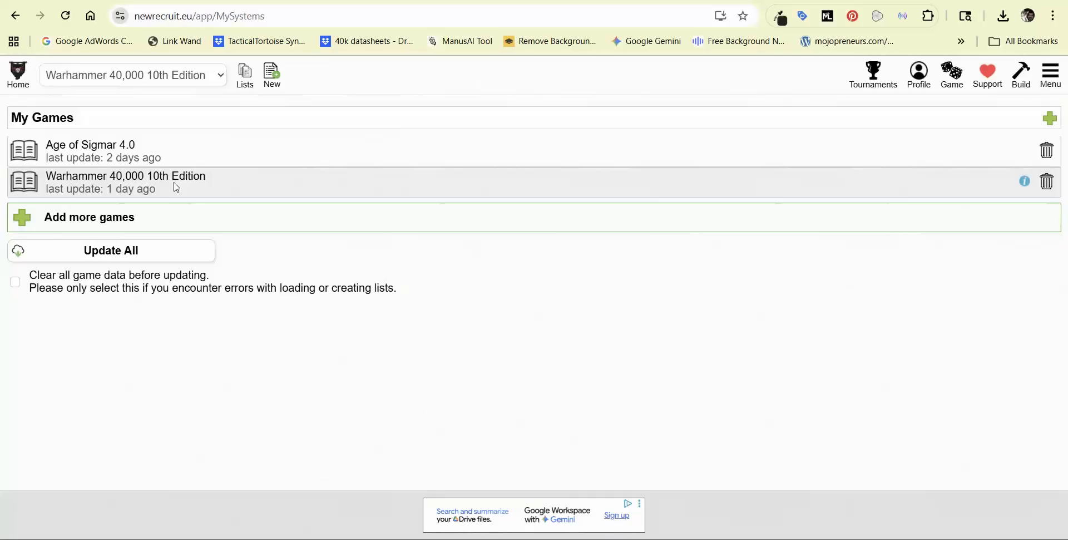
Create a Warhammer 40,000 10th Edition list for the Chaos Daemons faction, named "Sample demon army".
click(177, 187)
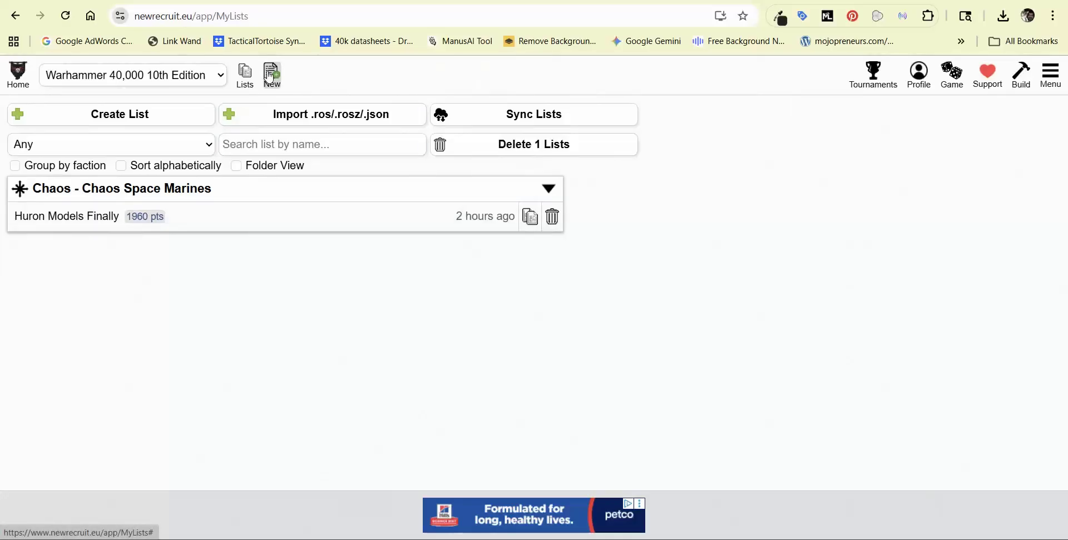
click(271, 76)
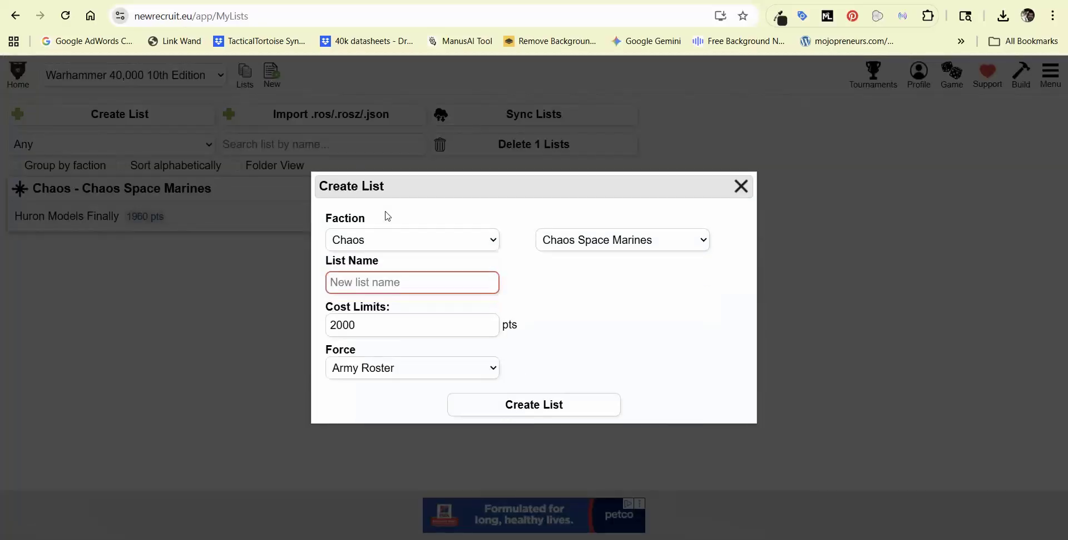
click(599, 247)
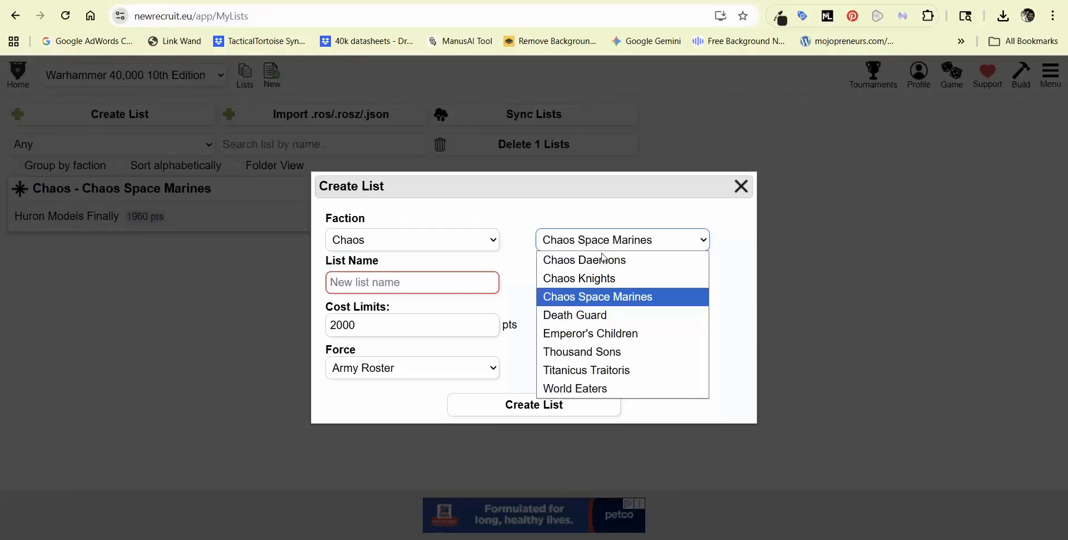
click(603, 260)
click(413, 284)
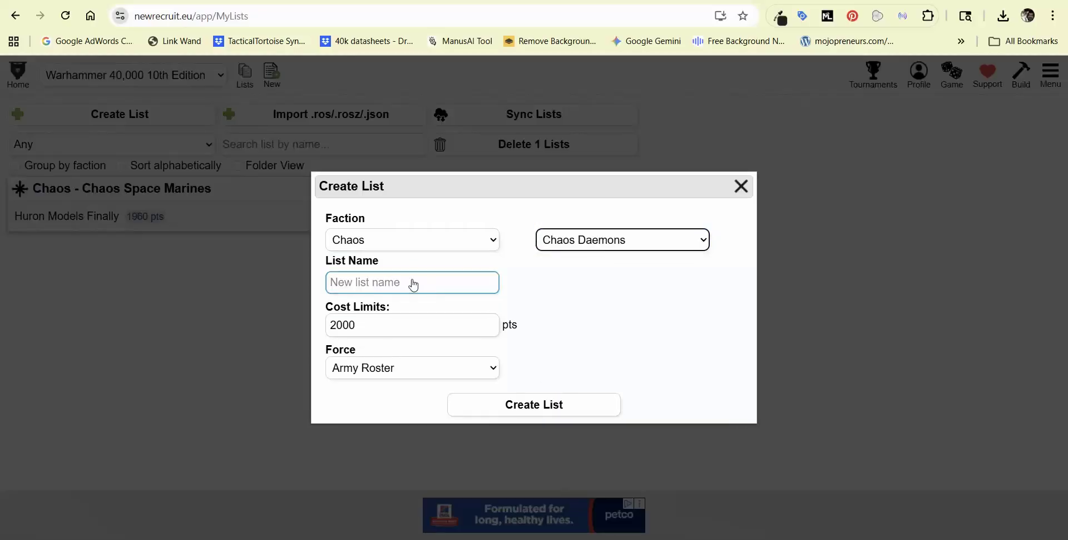
click(413, 284)
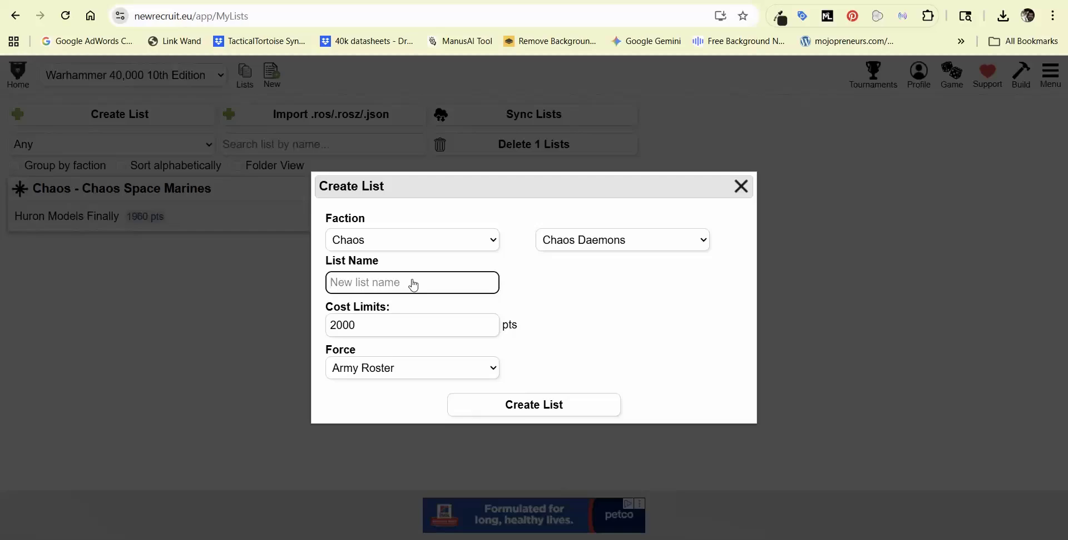
text(Sample demon army)
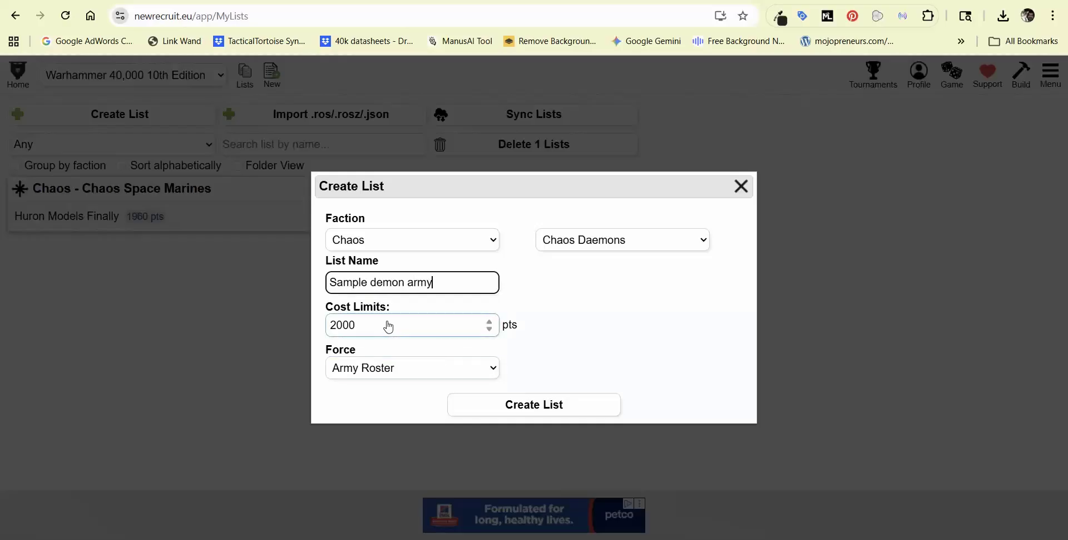
click(536, 401)
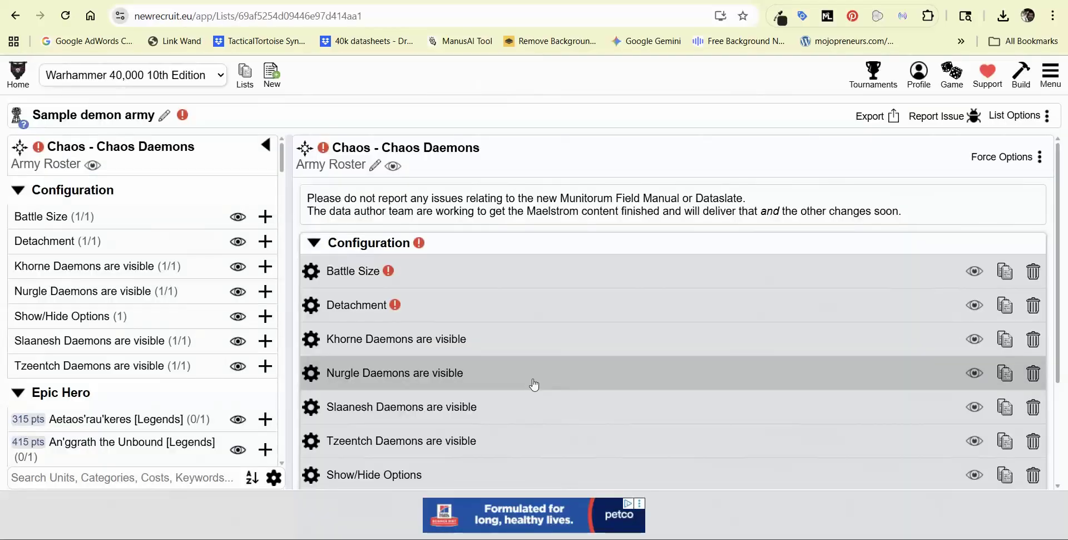
Set the battle size to Strike Force (2000 Point limit) and the detachment to Daemonic Incursion.
click(605, 279)
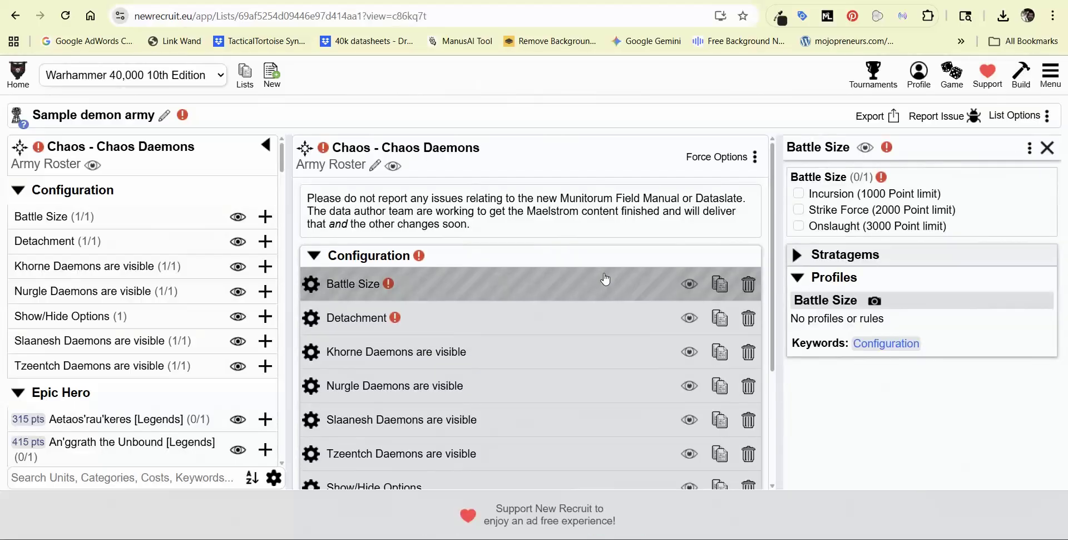
click(799, 210)
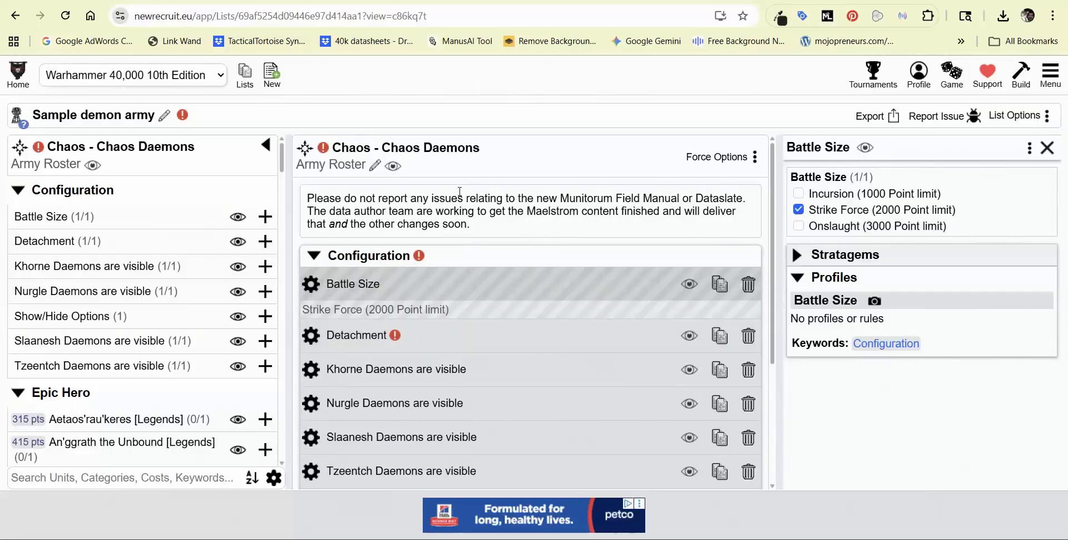
click(479, 344)
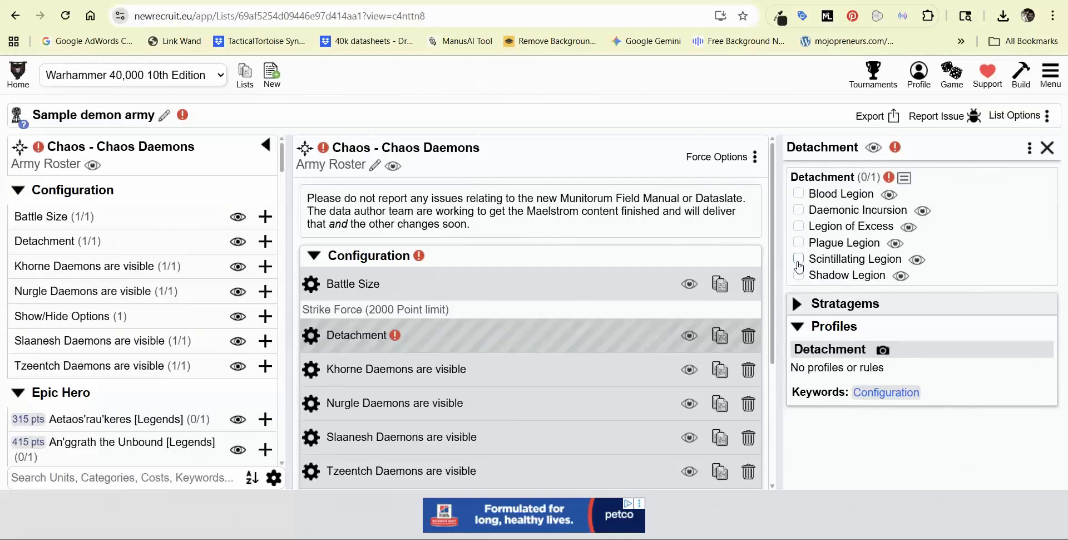
click(799, 211)
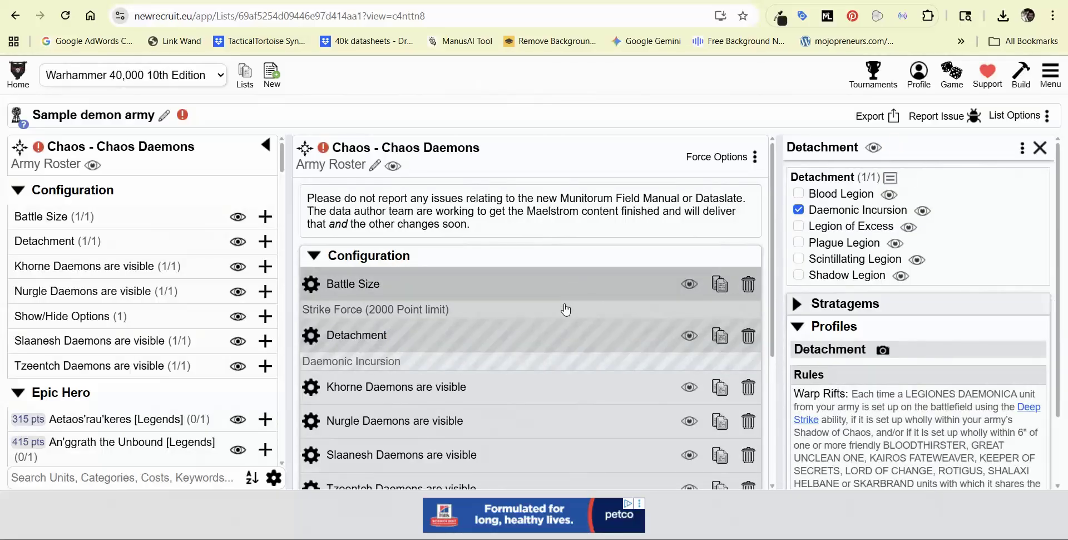
Turn off all the Show/Hide Options: Chaos Knights, Legends, Titans, Unaligned Forces and Unaligned Fortifications.
scroll(566, 309, down, 1)
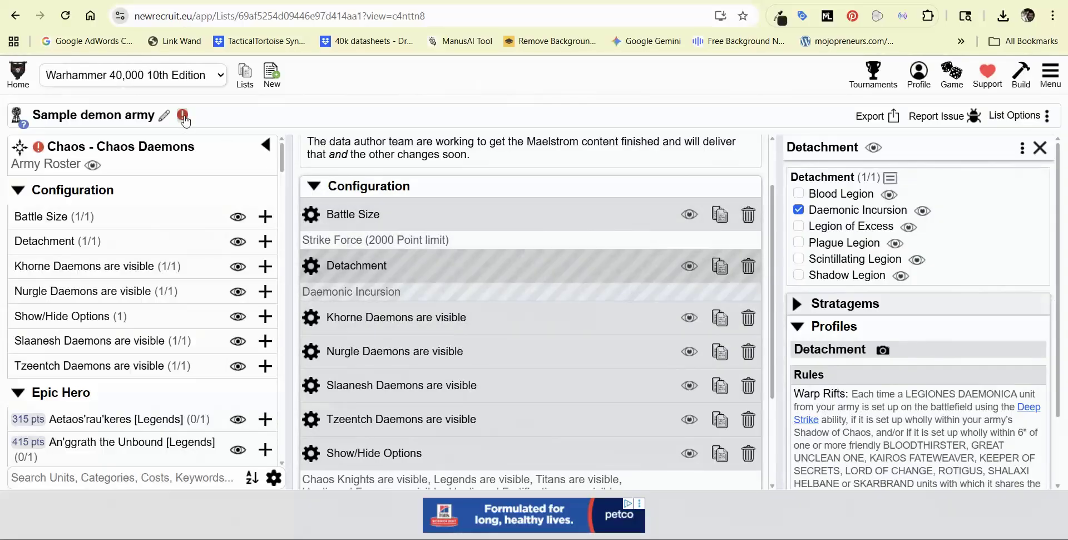
mouse_move(184, 117)
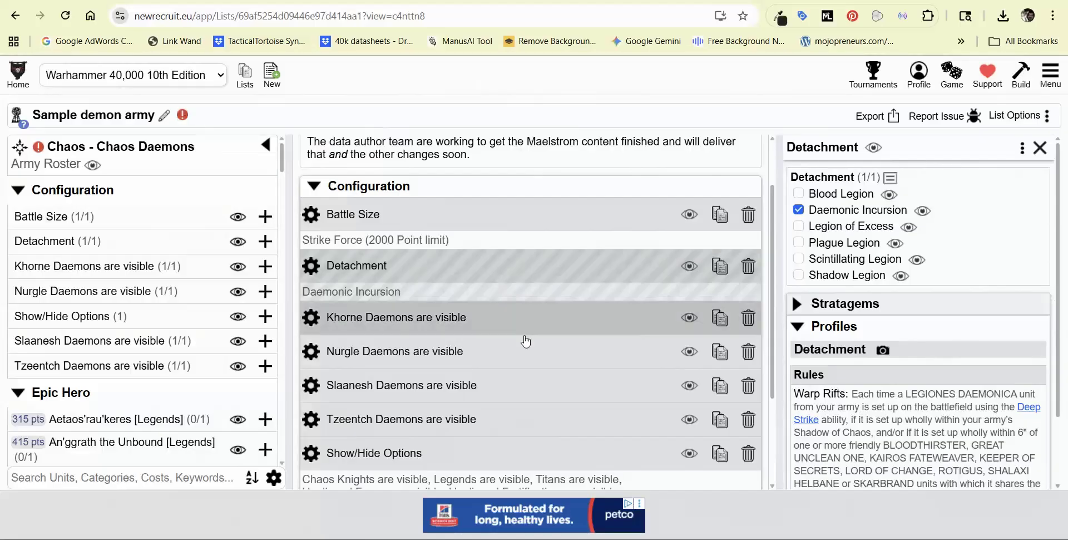
scroll(496, 305, down, 3)
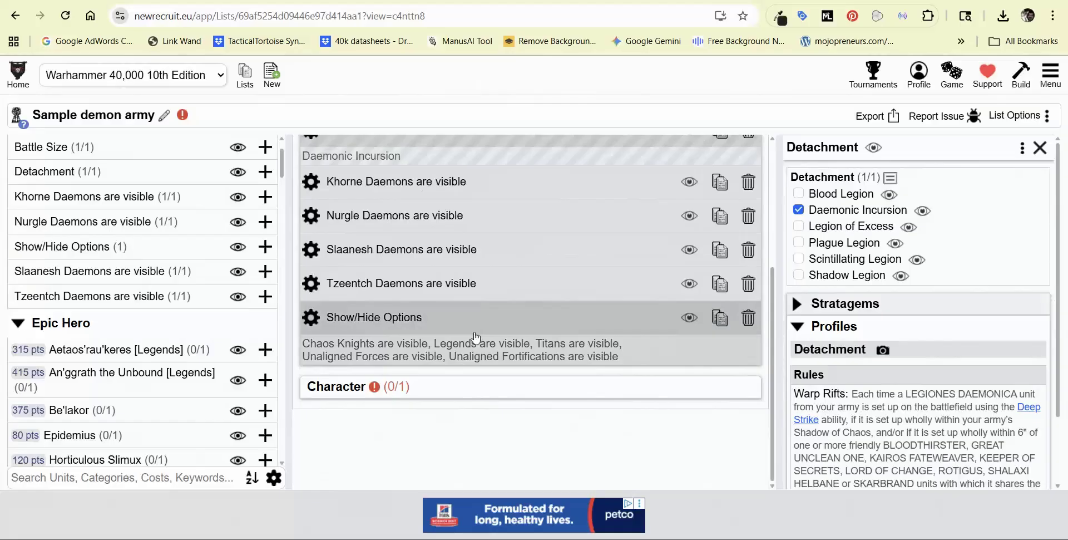
click(501, 323)
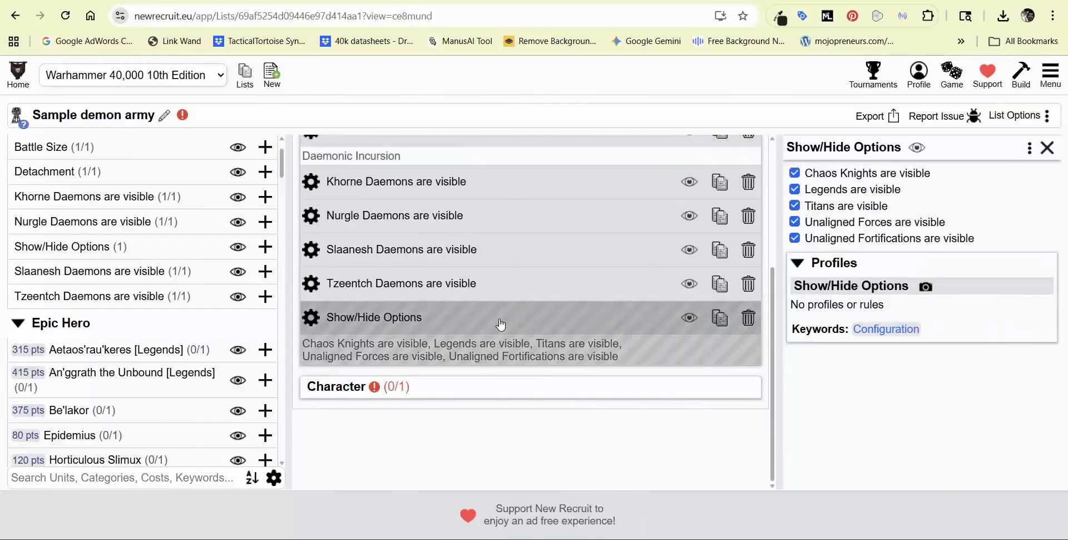
click(796, 191)
click(795, 171)
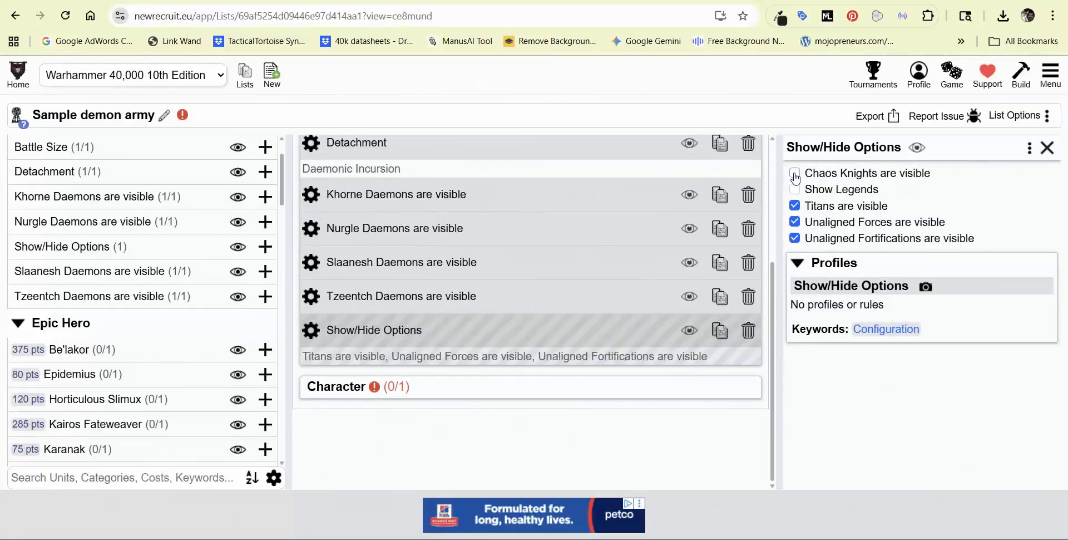
click(795, 205)
click(795, 222)
click(796, 238)
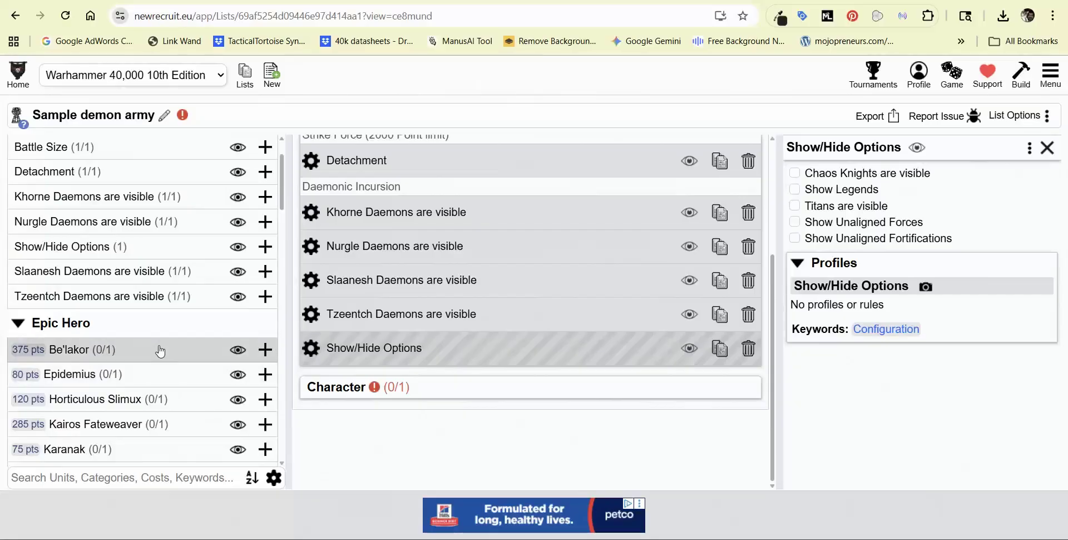
Add the epic heroes Be'lakor and Kairos Fateweaver to the army.
click(265, 350)
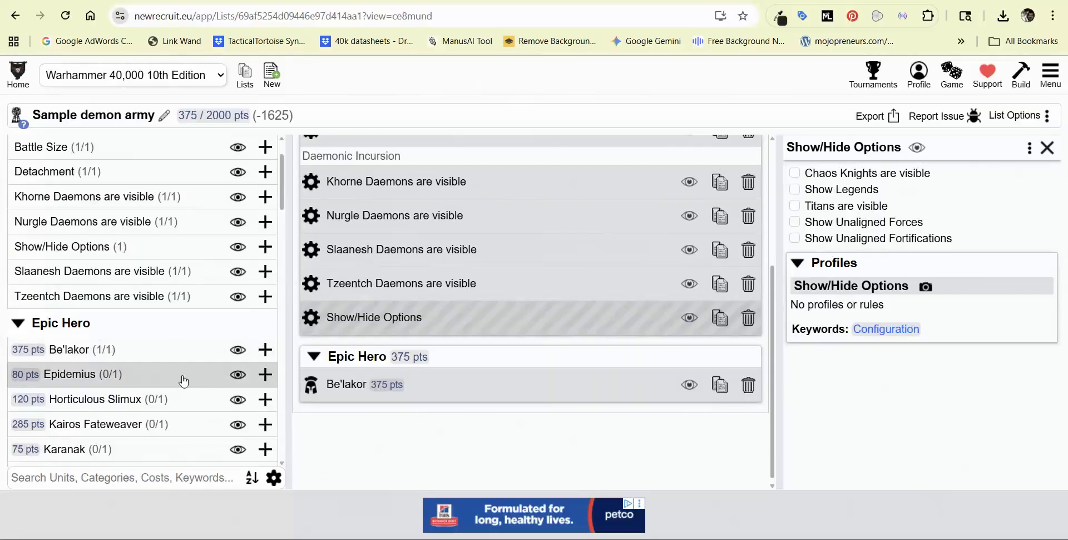
scroll(179, 375, down, 2)
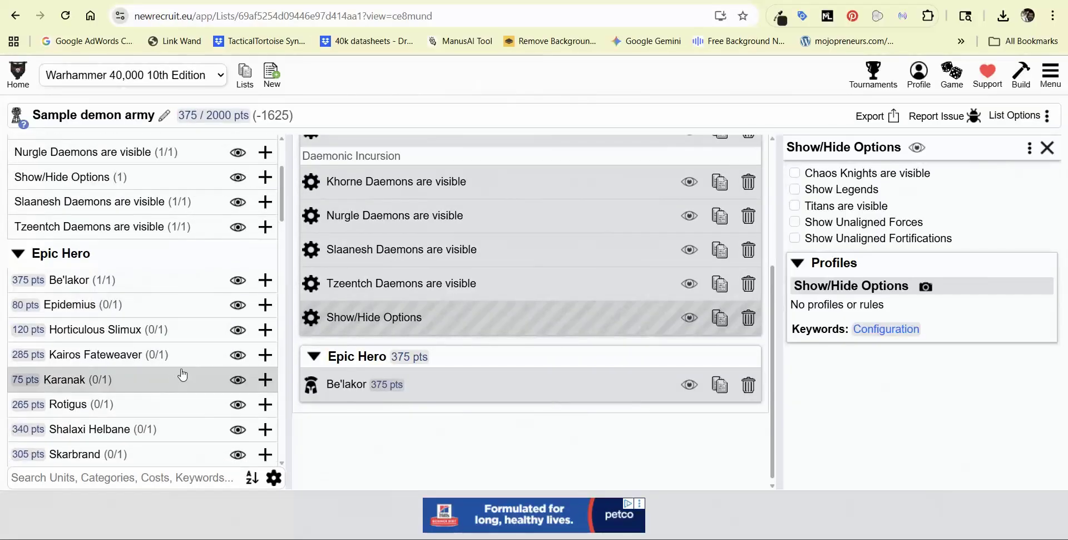
click(265, 355)
Add one Lord of Change from the Character units to the army.
scroll(200, 377, down, 1)
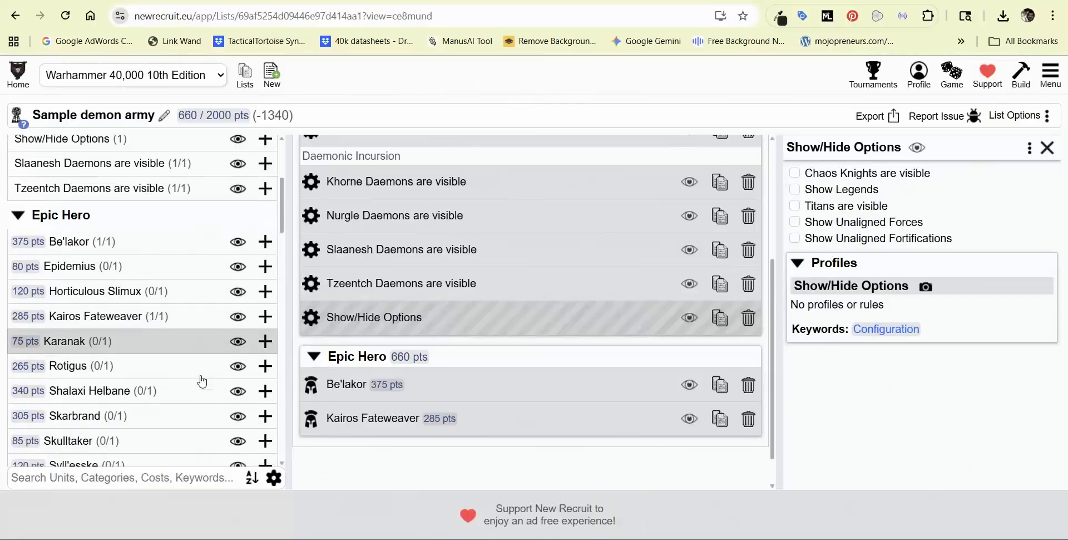
scroll(167, 382, down, 3)
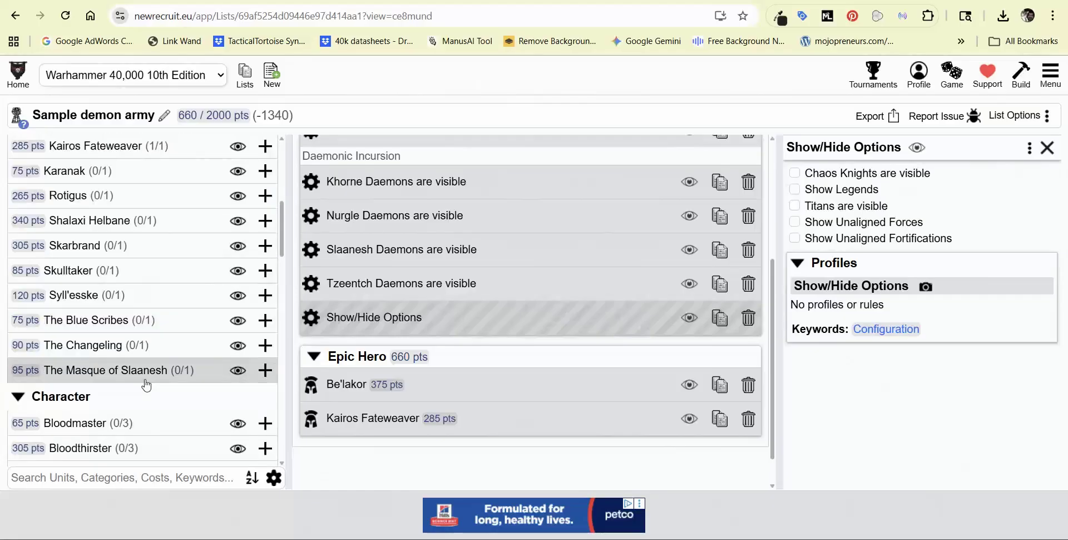
scroll(145, 372, up, 2)
scroll(143, 432, down, 4)
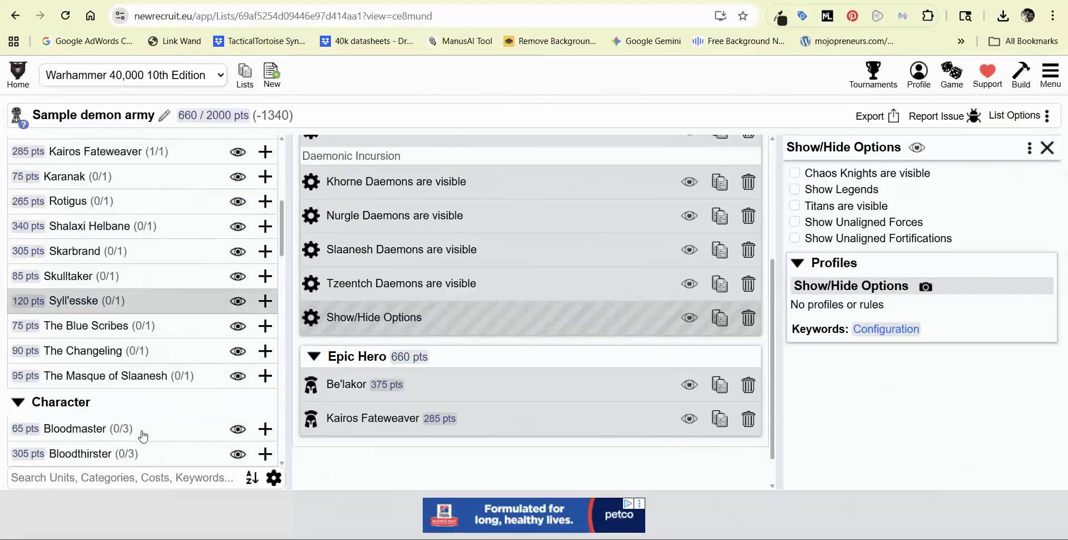
scroll(143, 358, down, 1)
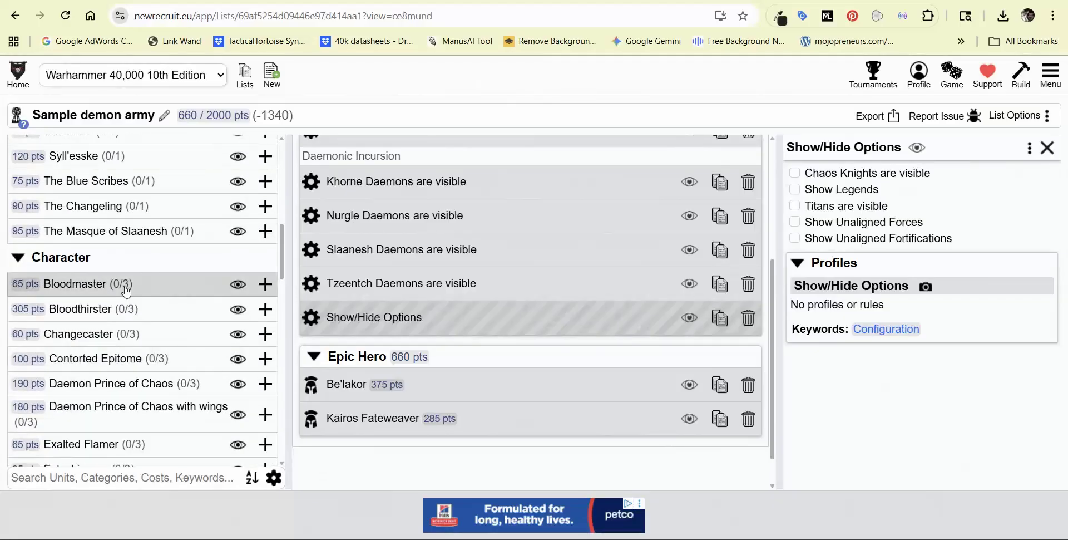
scroll(144, 348, down, 3)
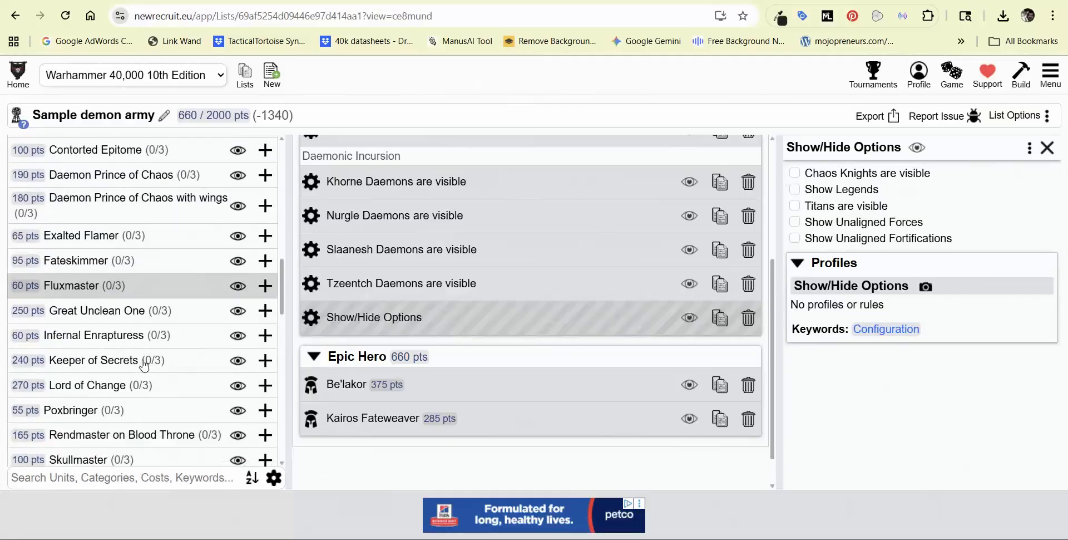
click(266, 386)
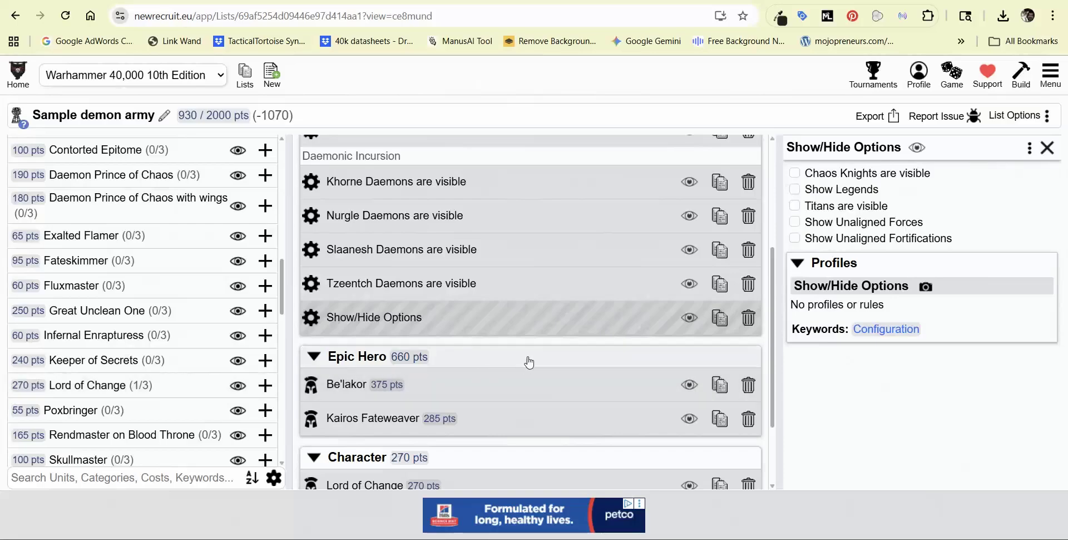
Equip the Lord of Change with the Rod of sorcery and give it The Everstave enhancement.
scroll(530, 361, down, 2)
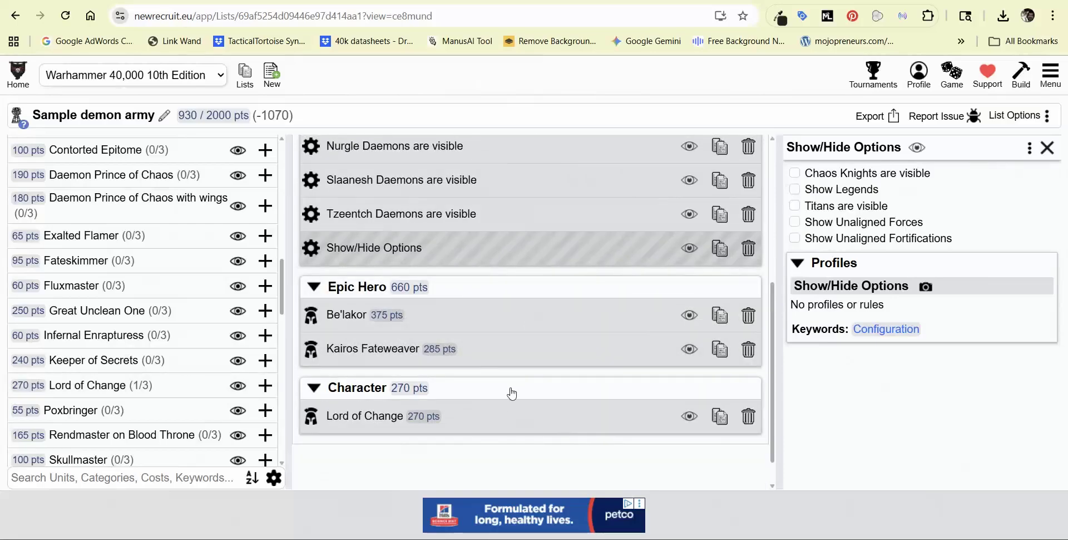
click(480, 424)
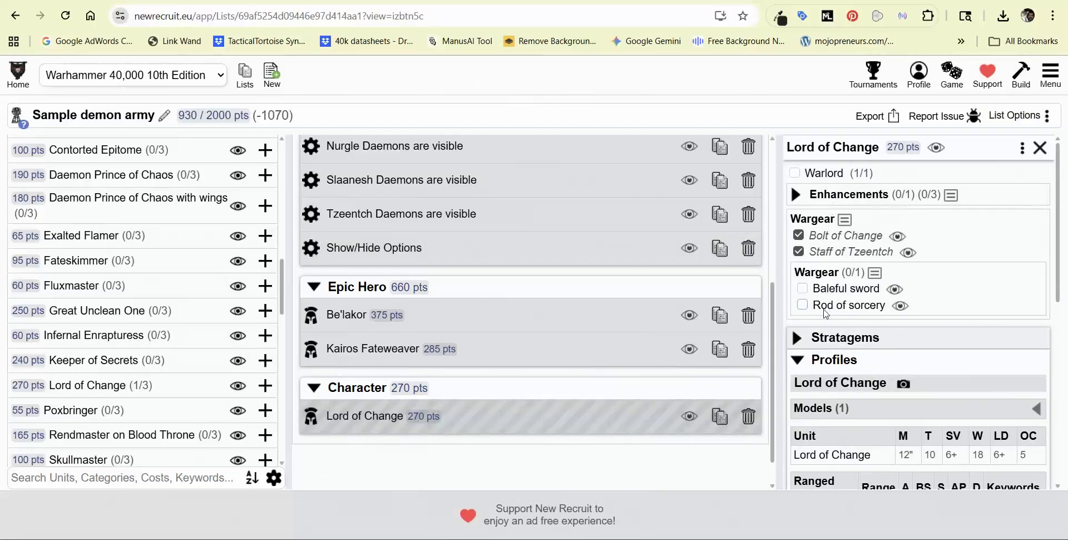
click(802, 305)
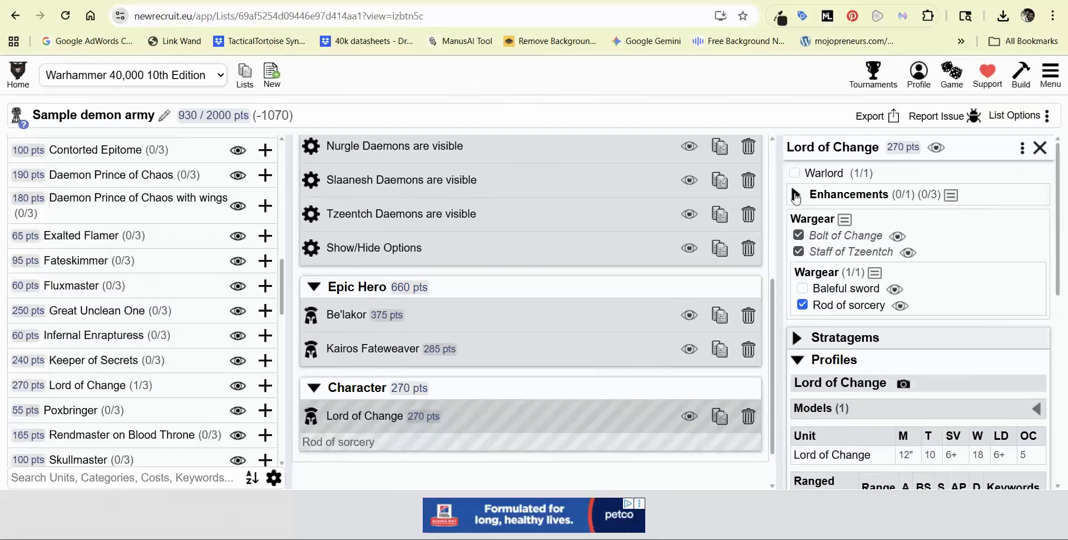
click(796, 194)
click(799, 214)
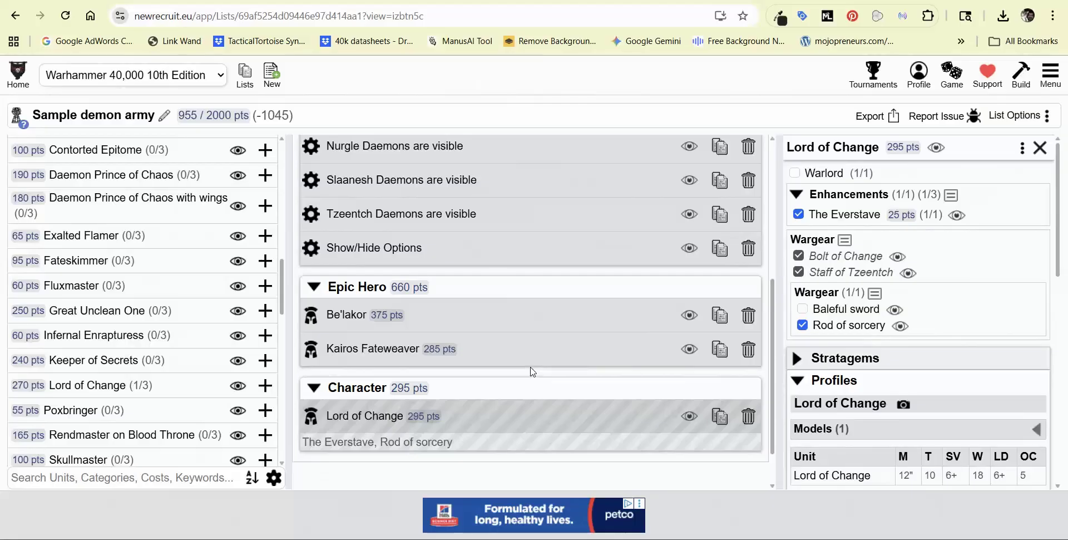
Add one Bloodletters unit, one Daemonettes unit and two Nurglings units from Battleline.
scroll(266, 272, down, 6)
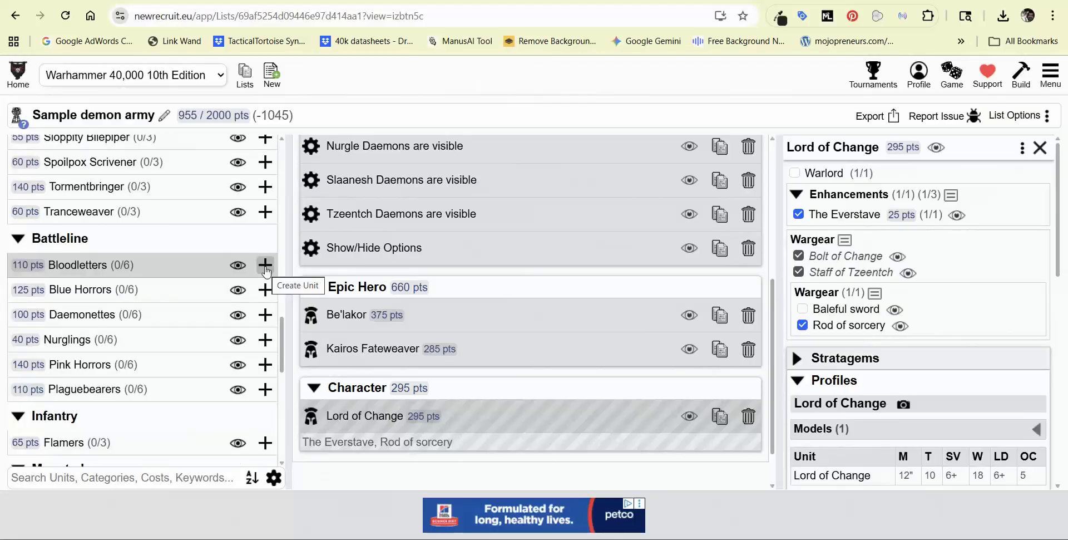
click(266, 265)
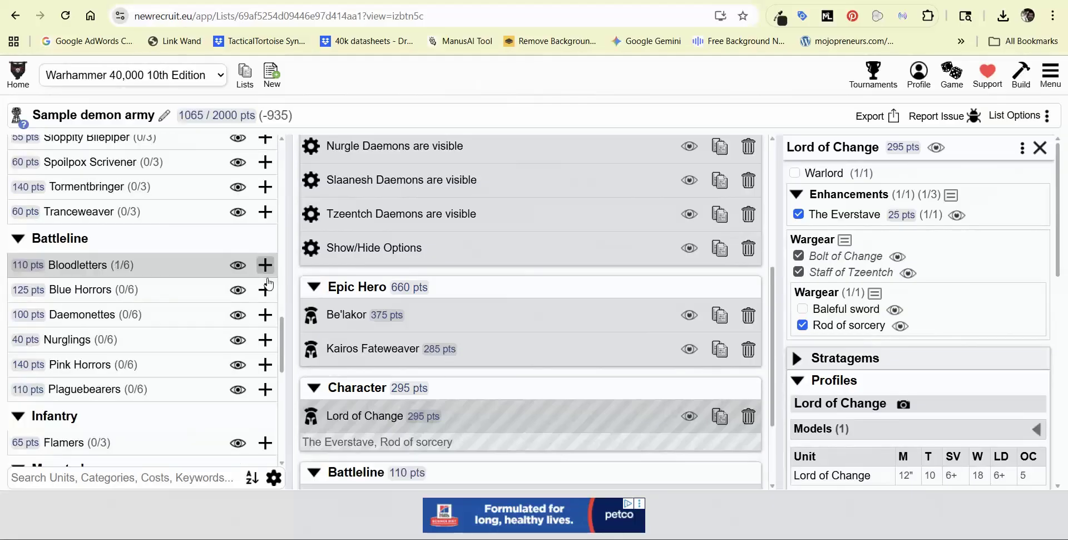
click(265, 314)
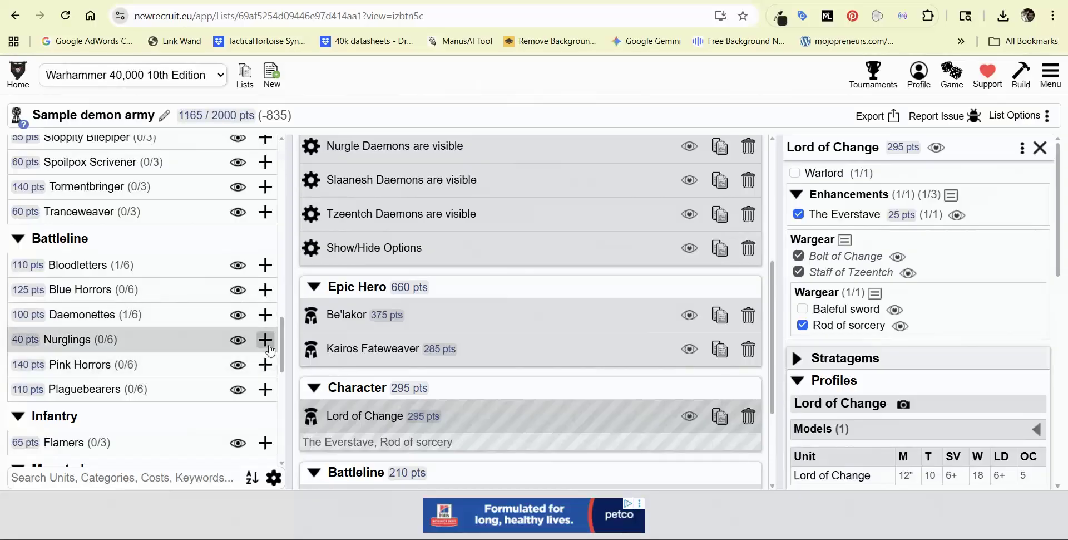
click(265, 340)
click(265, 340)
Add one Beasts of Nurgle unit from the Beast category to the army.
scroll(183, 338, down, 3)
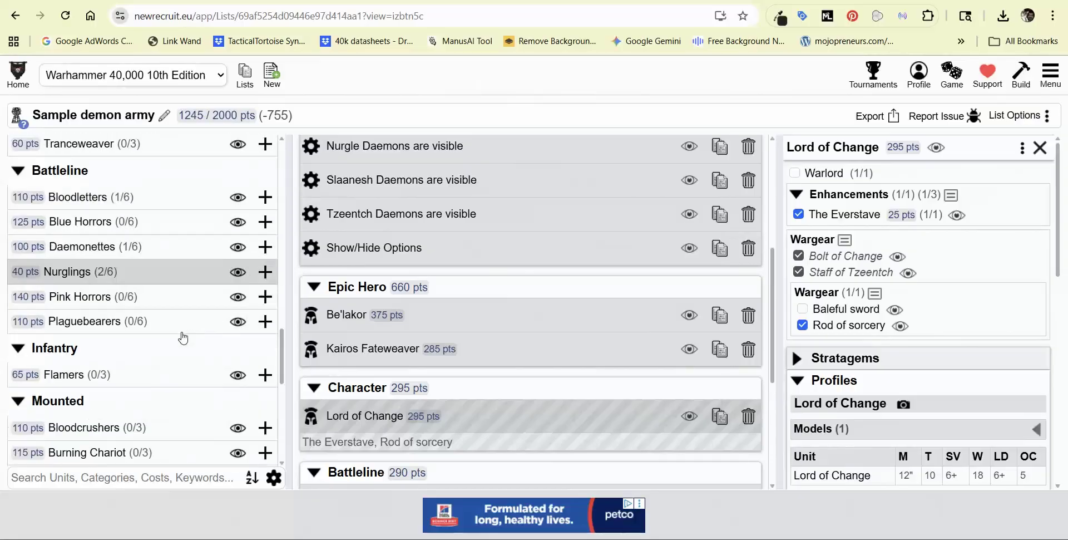
scroll(170, 353, down, 3)
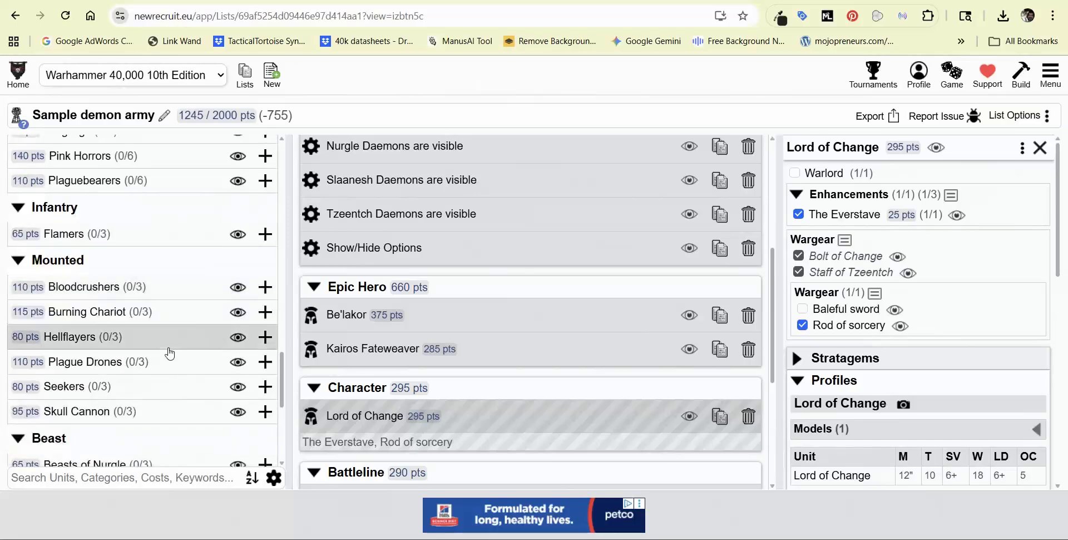
scroll(164, 289, up, 1)
scroll(164, 289, up, 4)
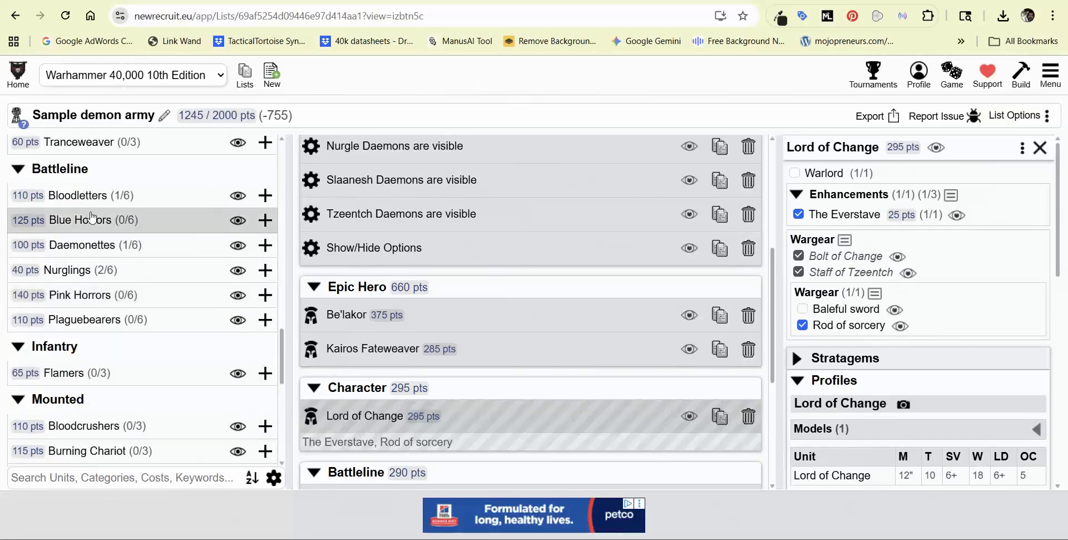
scroll(119, 315, down, 3)
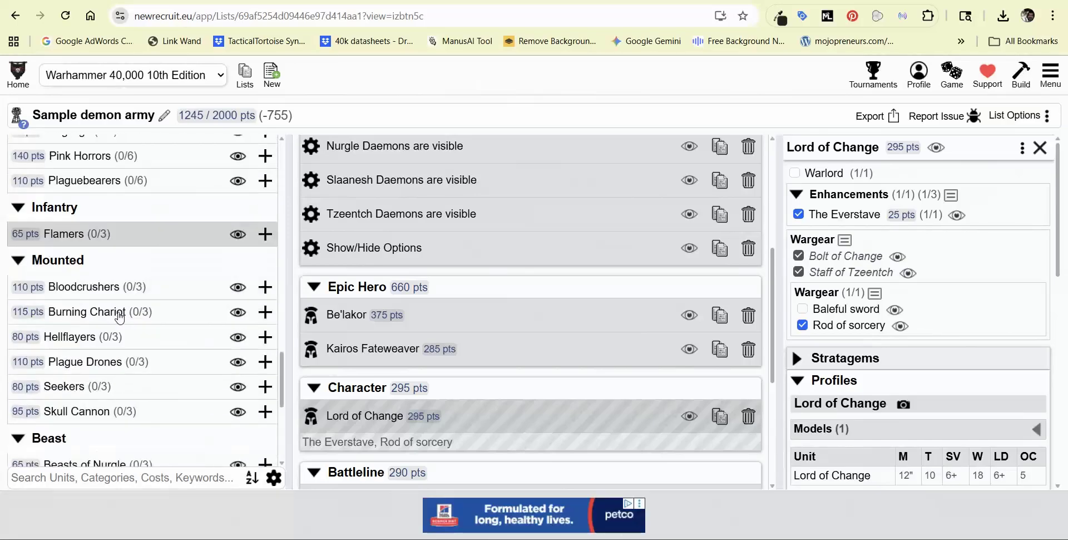
scroll(136, 309, down, 3)
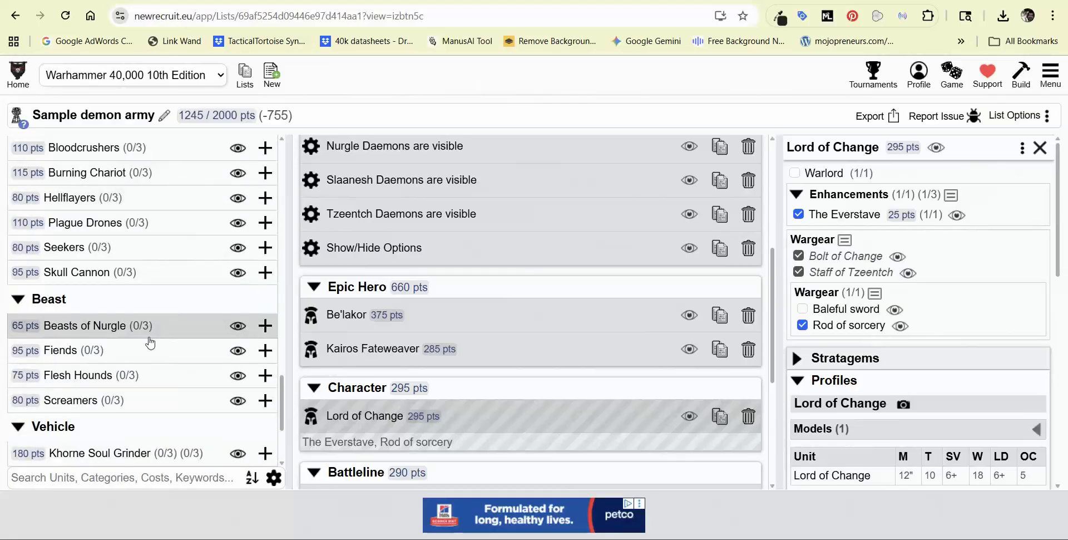
click(265, 325)
Add one Khorne Soul Grinder from the Vehicle category to the army.
scroll(162, 356, down, 1)
scroll(162, 356, down, 2)
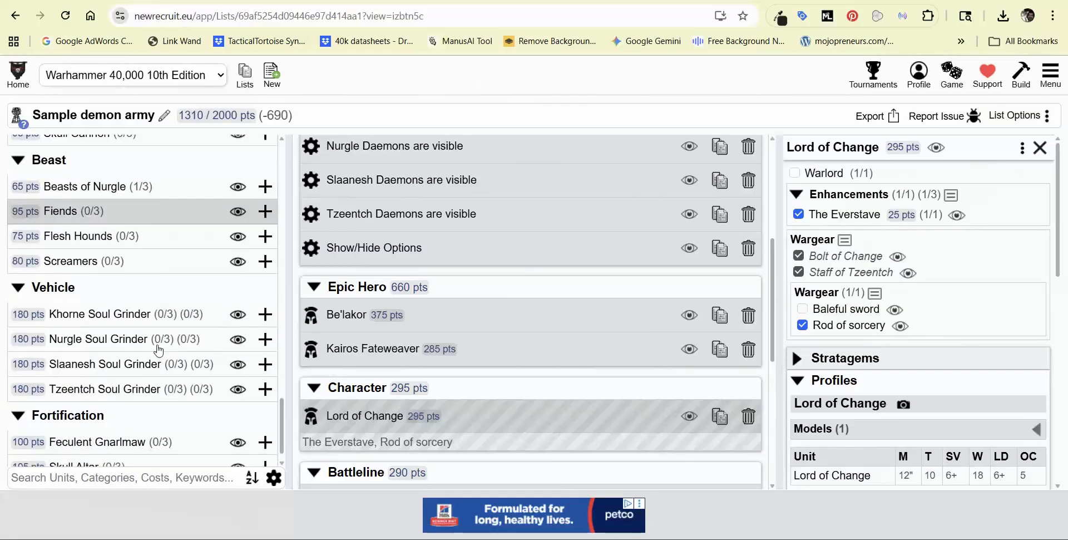
click(265, 314)
scroll(148, 356, down, 1)
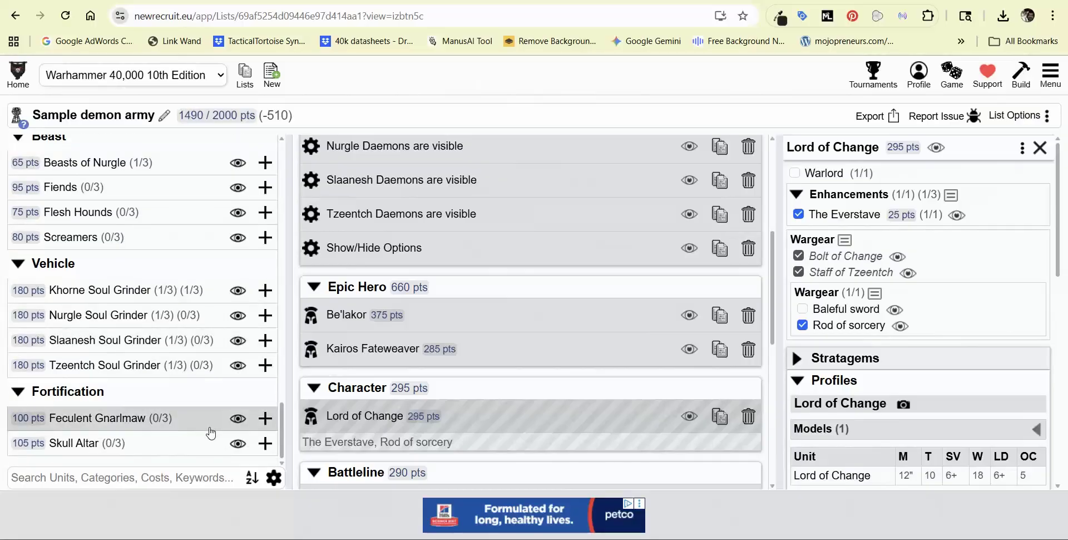
Add the epic hero Horticulous Slimux to the army.
scroll(211, 412, up, 10)
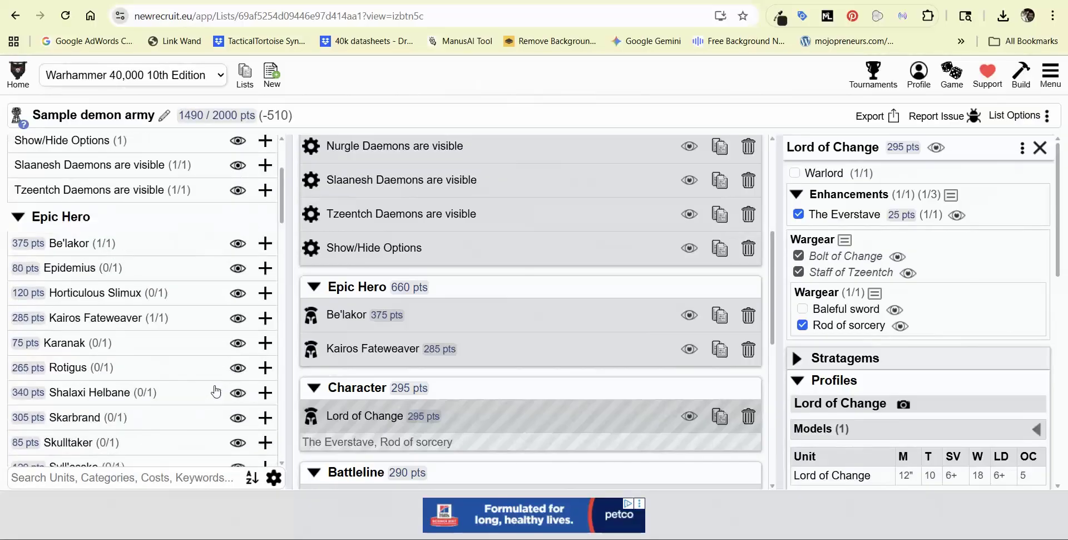
scroll(216, 392, up, 2)
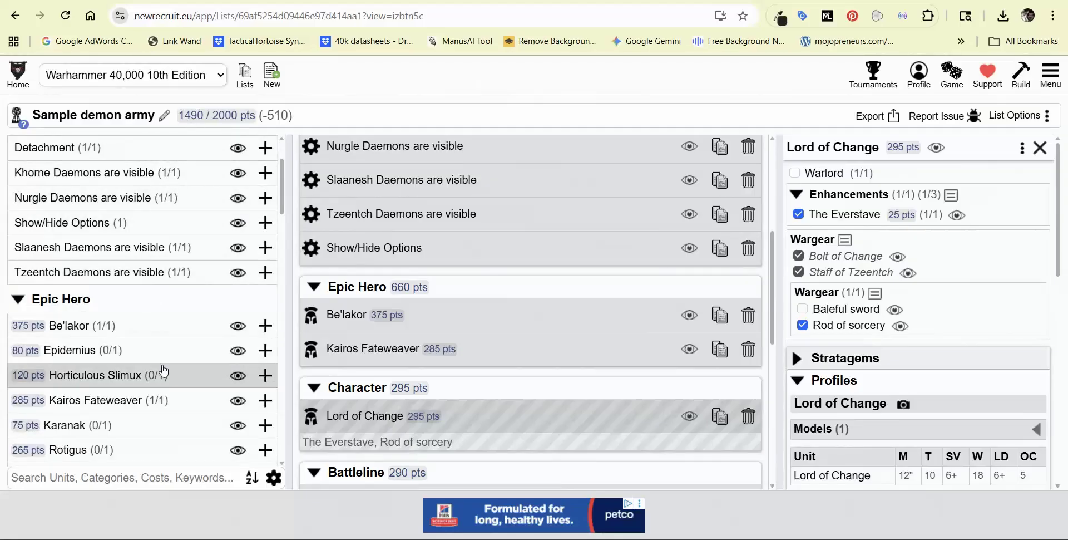
click(265, 375)
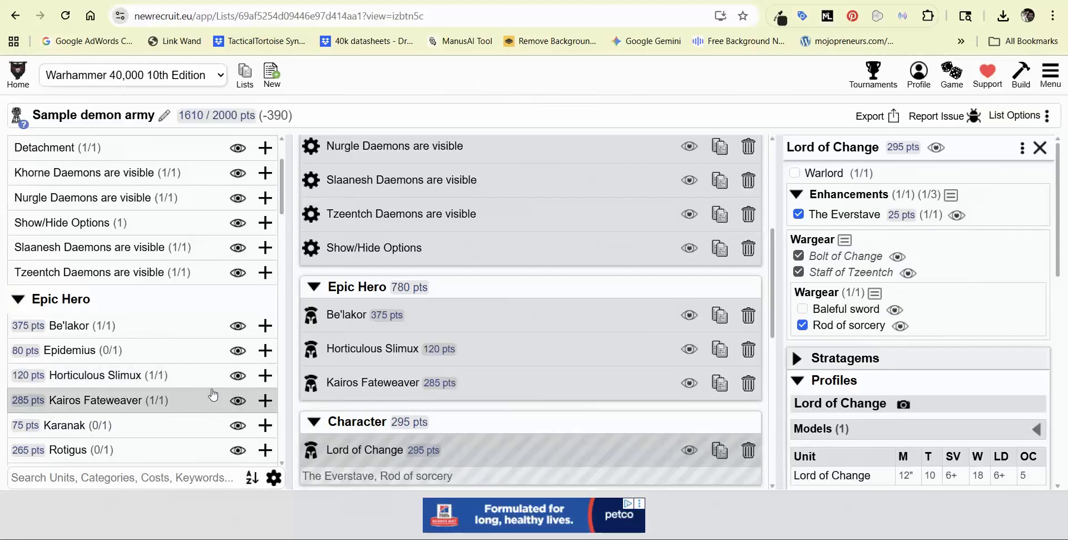
Add one Bloodthirster from the Character units to the army.
scroll(213, 395, down, 1)
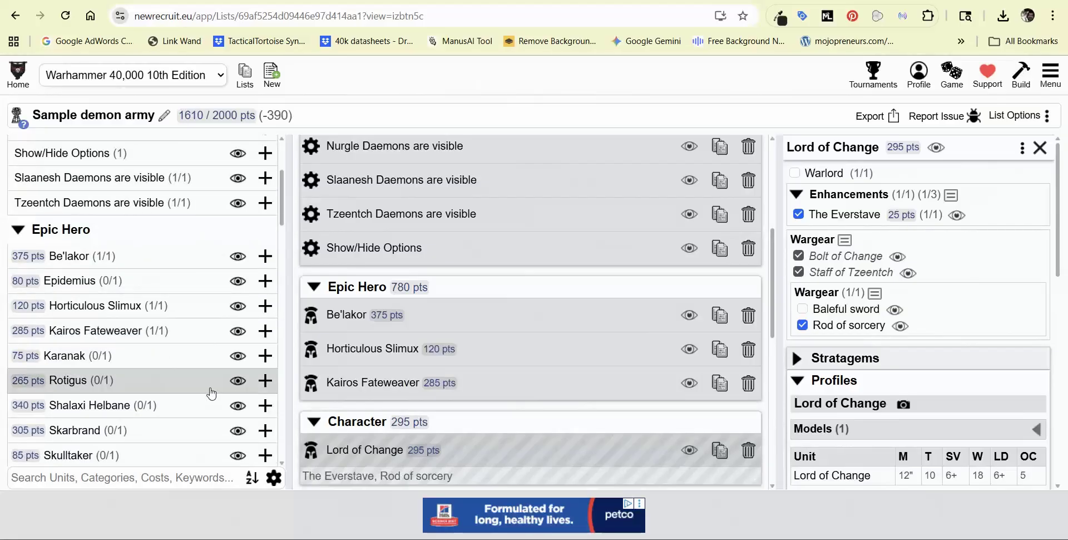
scroll(212, 393, down, 3)
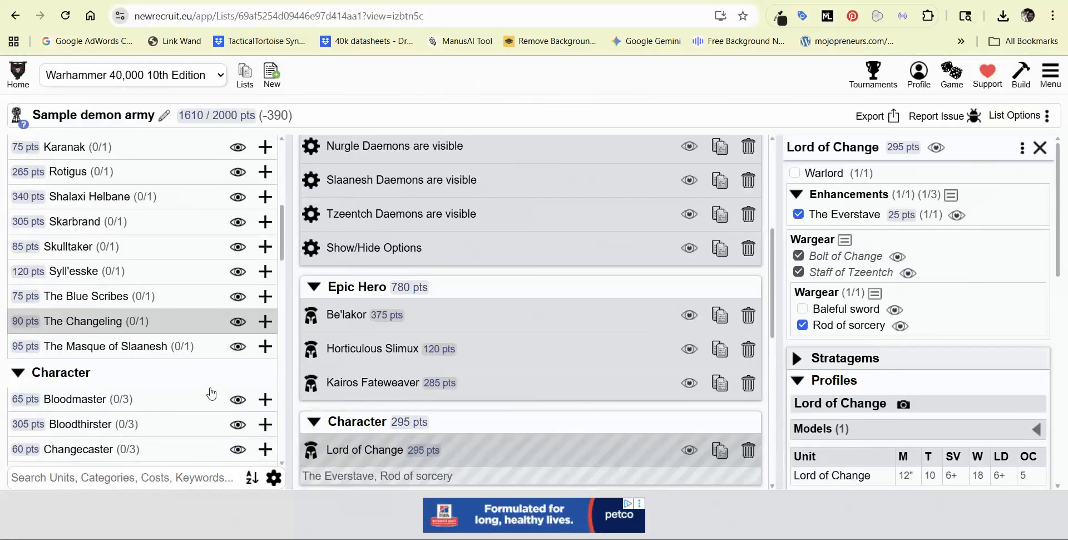
scroll(212, 394, down, 1)
click(264, 356)
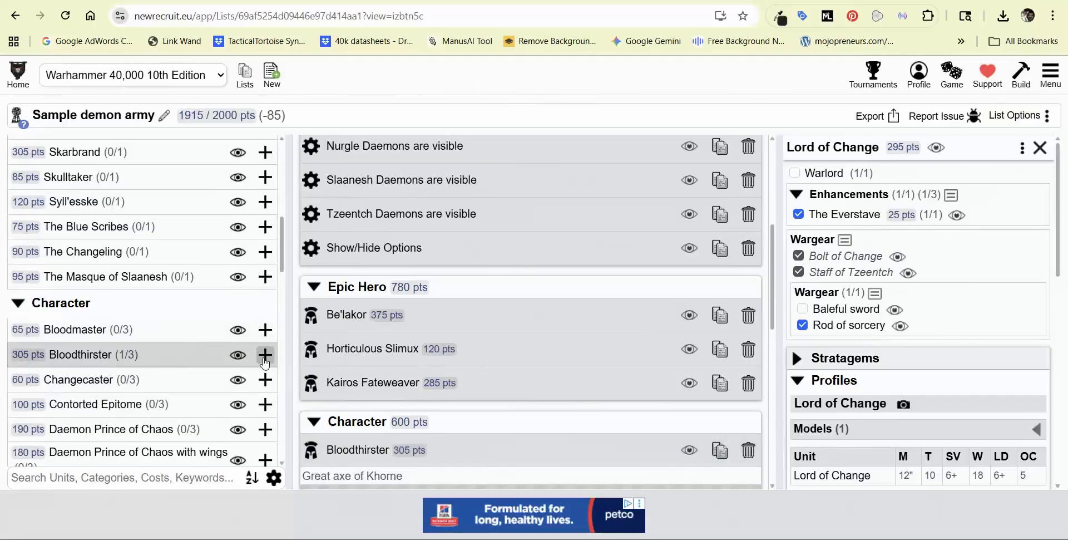
Give the Bloodthirster the A'rgath, the King of Blades enhancement.
scroll(458, 351, down, 2)
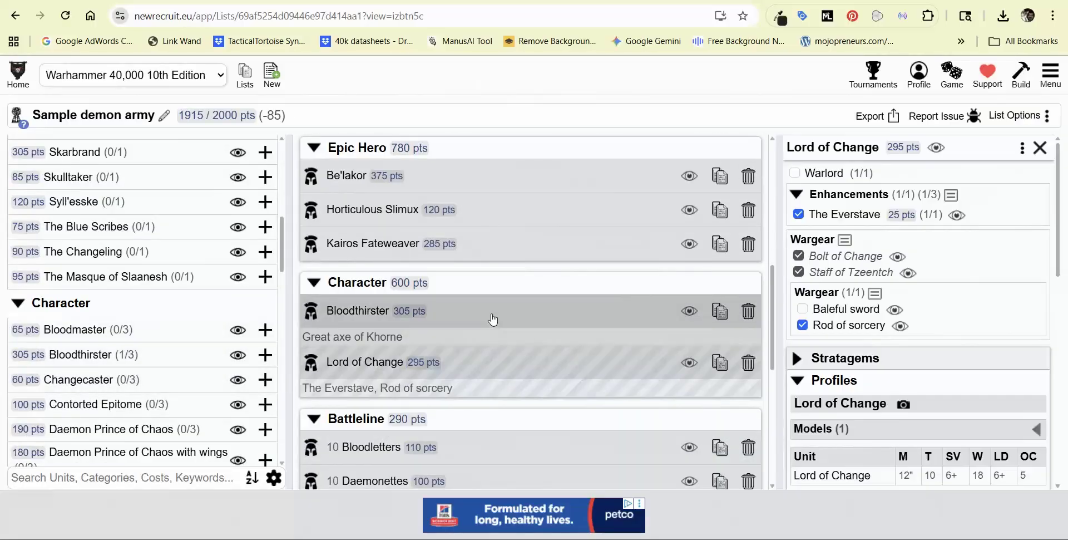
click(492, 314)
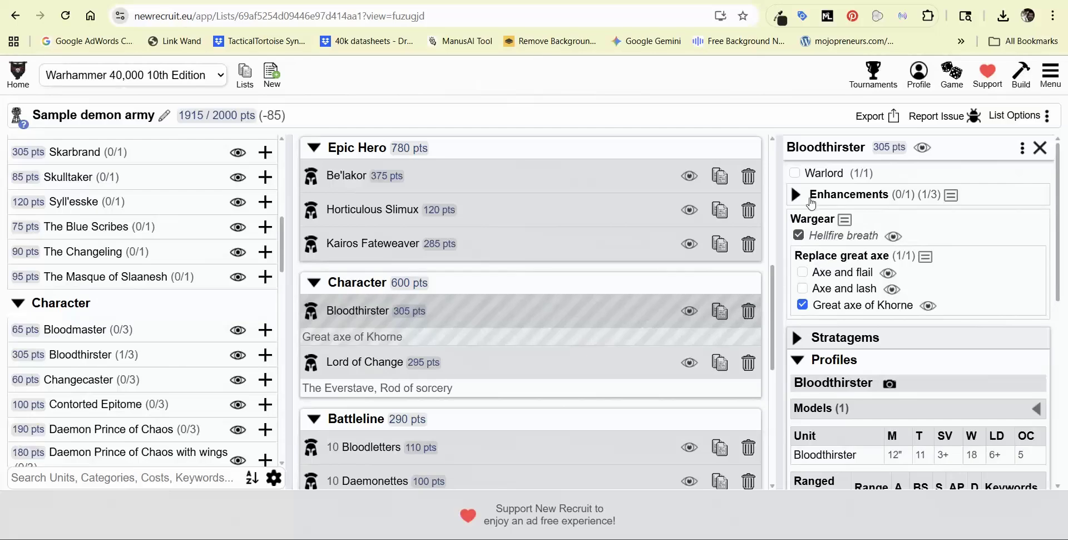
click(797, 196)
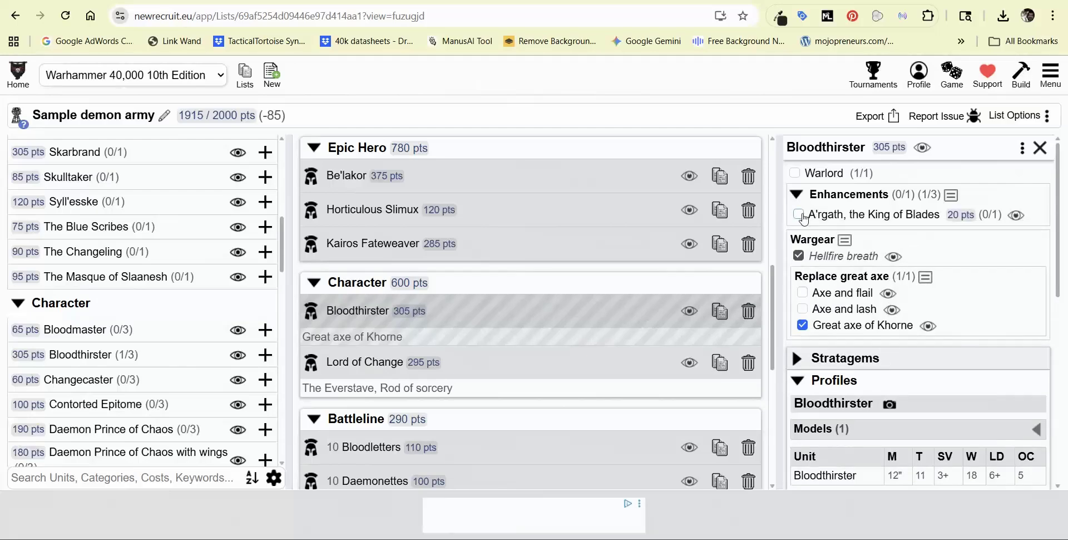
click(799, 215)
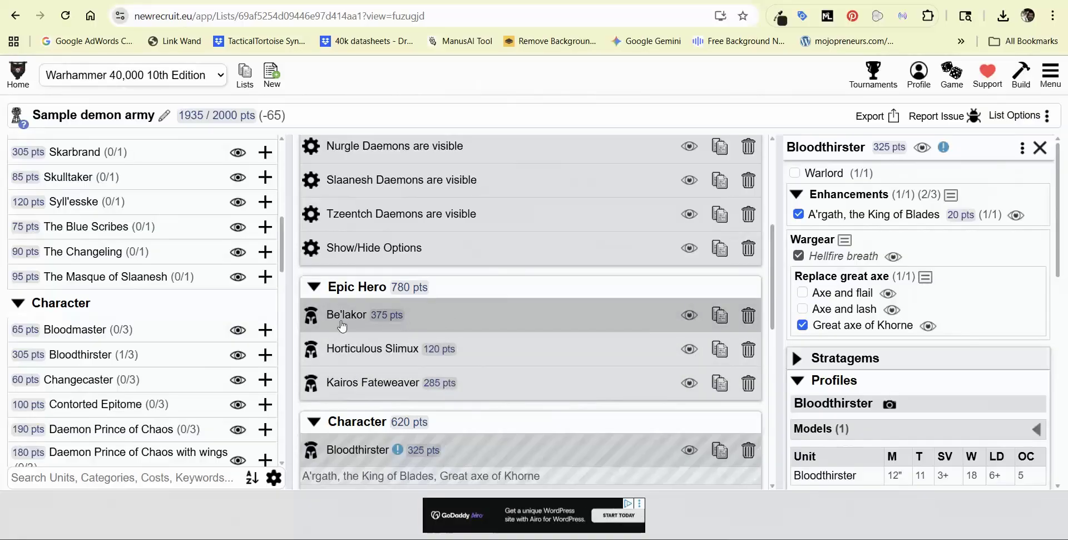
Show Be'lakor's unit details and add a second Beasts of Nurgle unit to the army.
click(466, 318)
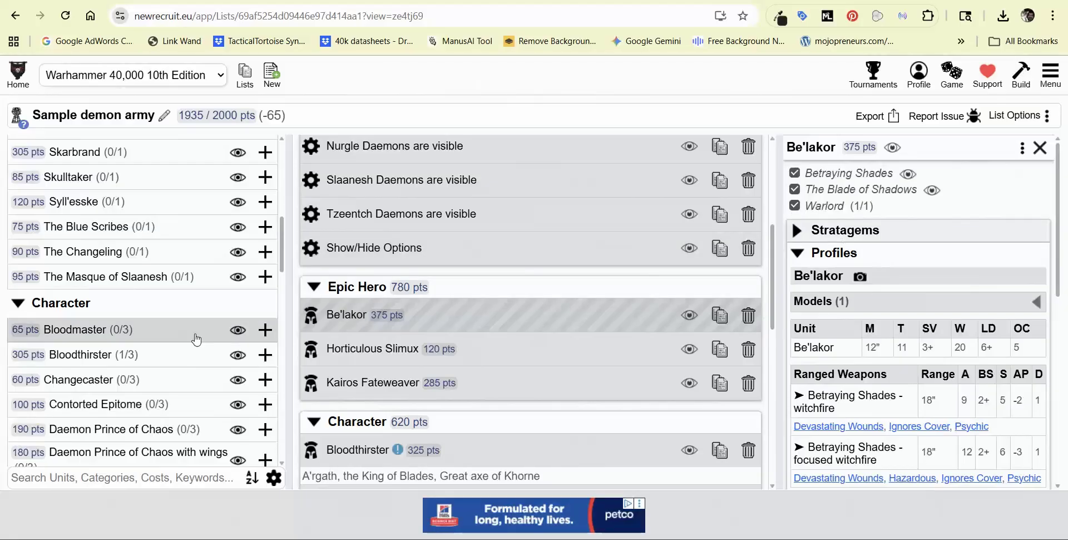
scroll(196, 337, down, 3)
scroll(195, 338, down, 8)
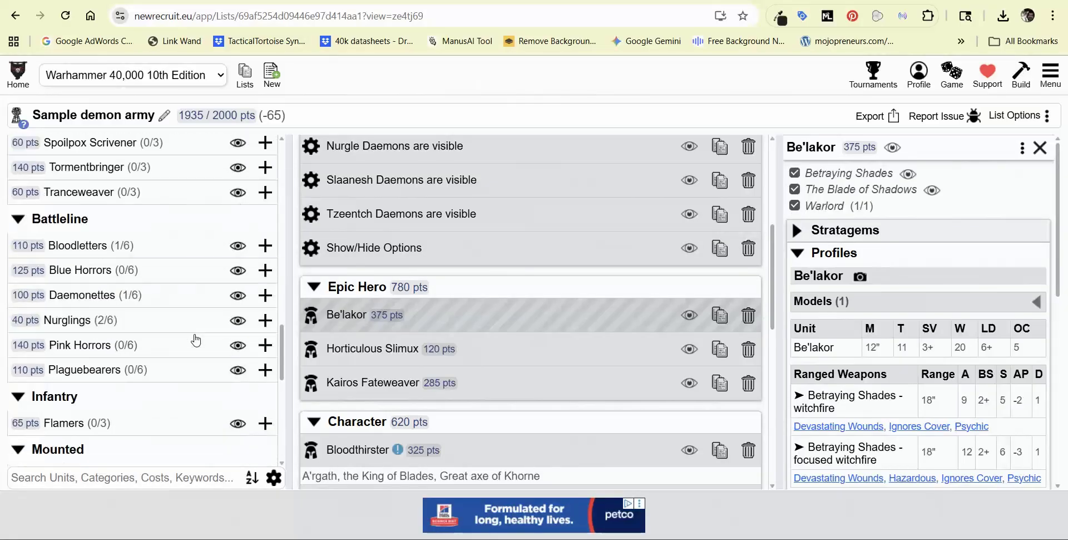
scroll(196, 338, down, 2)
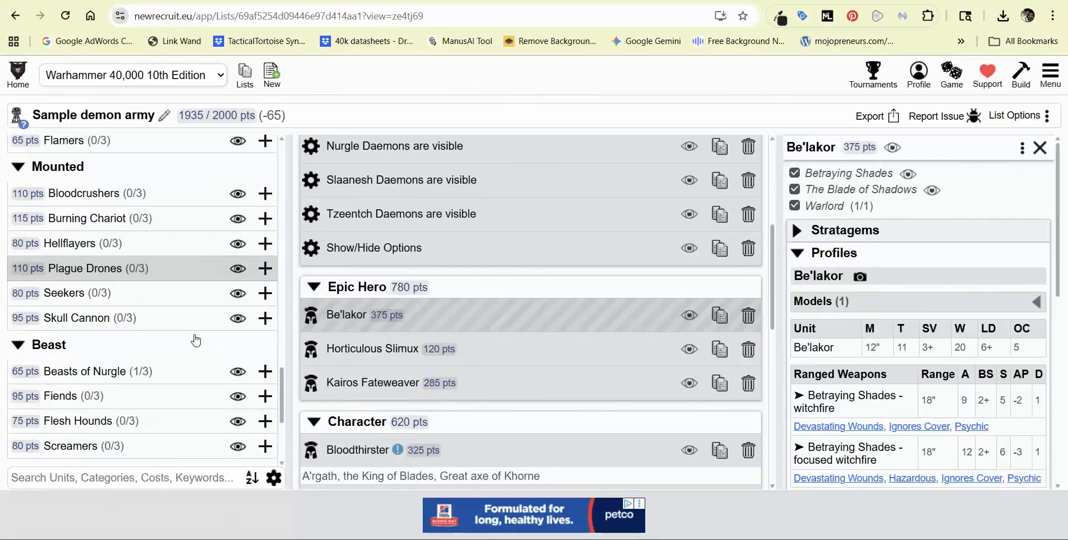
click(265, 370)
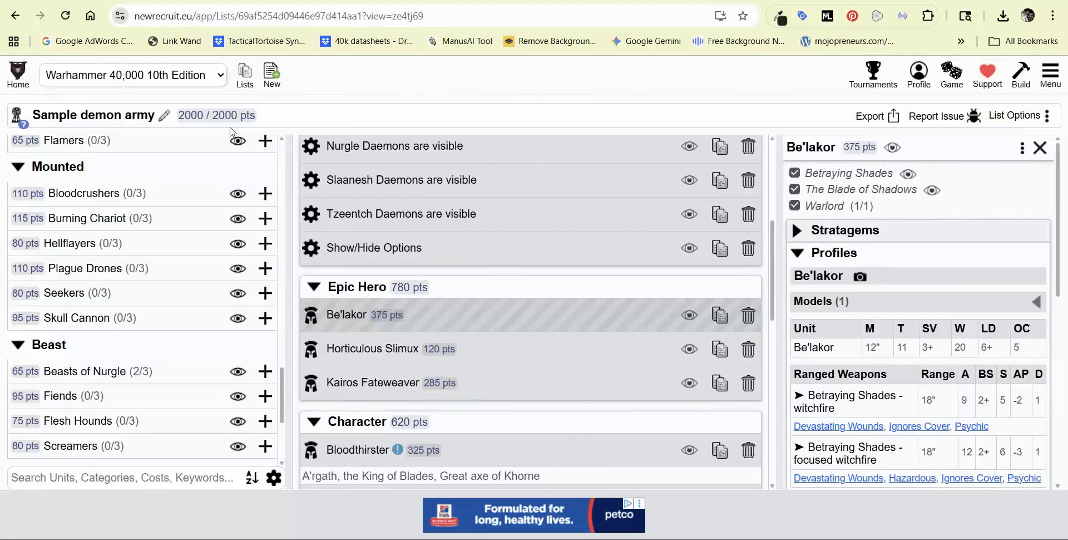
Export the finished army list as a Yellow Scribe code.
click(884, 117)
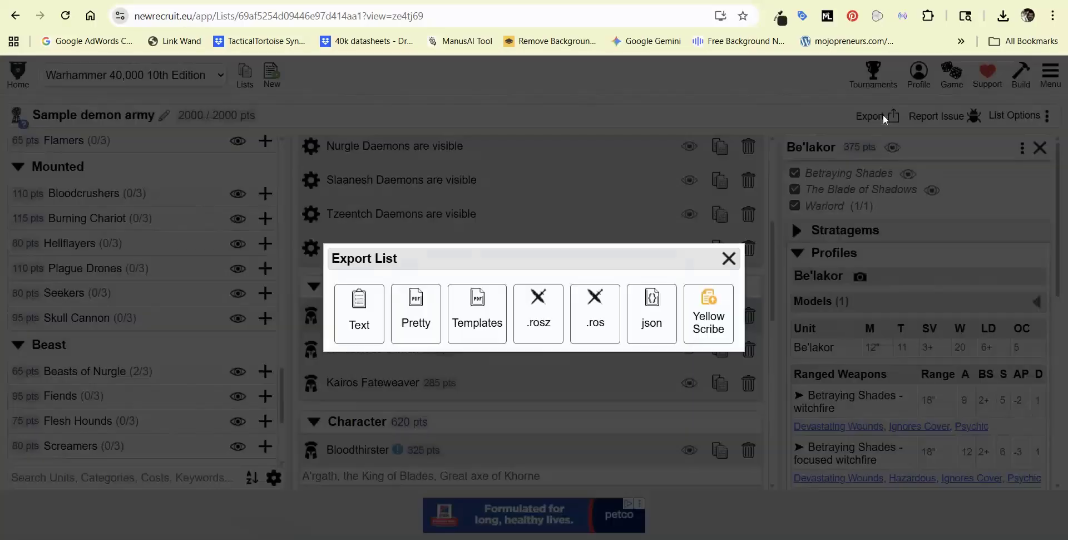
click(709, 315)
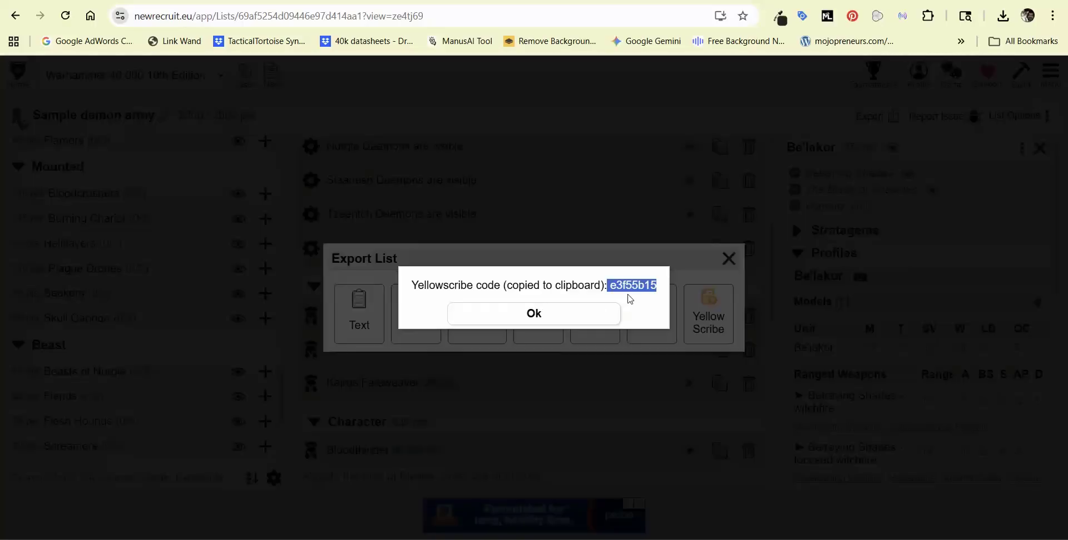